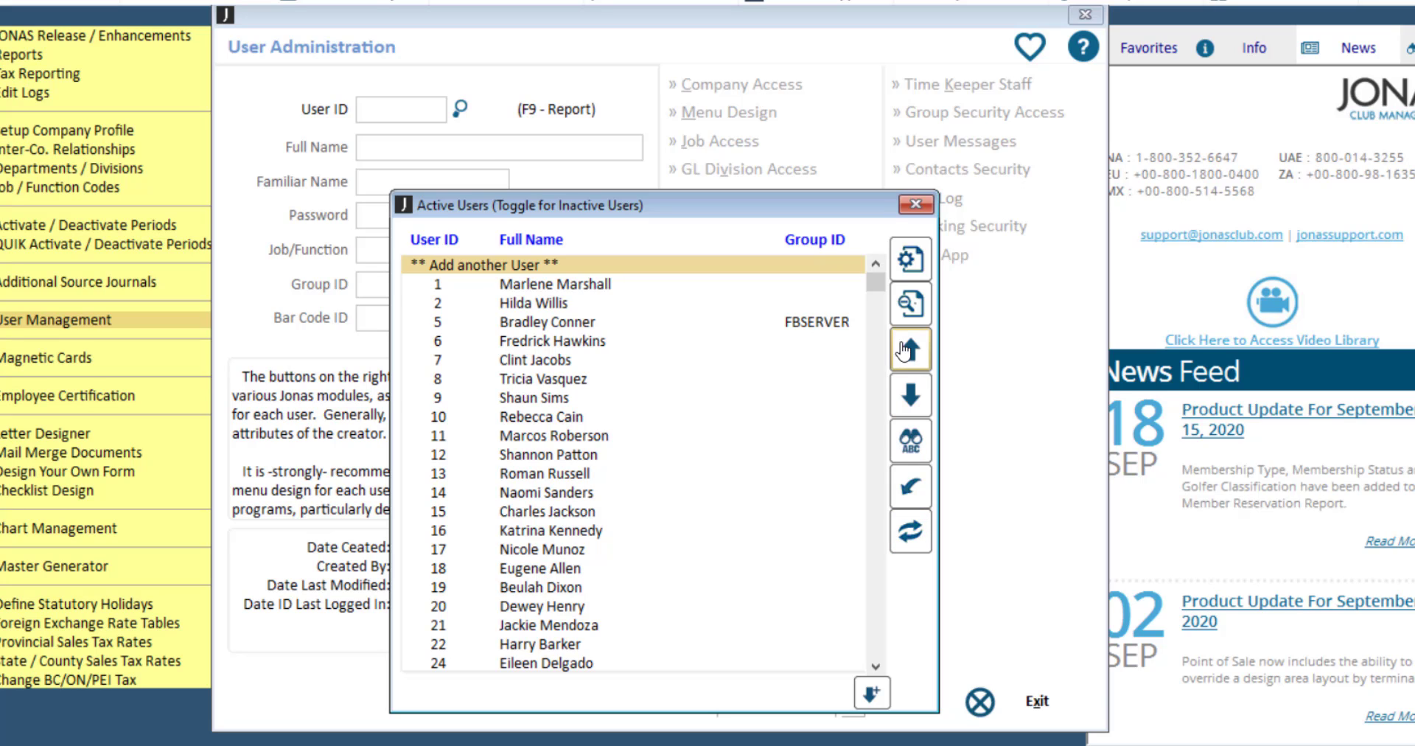
Step: Scroll the Active Users list down to the later user IDs
left_click_drag(876, 286, 880, 525)
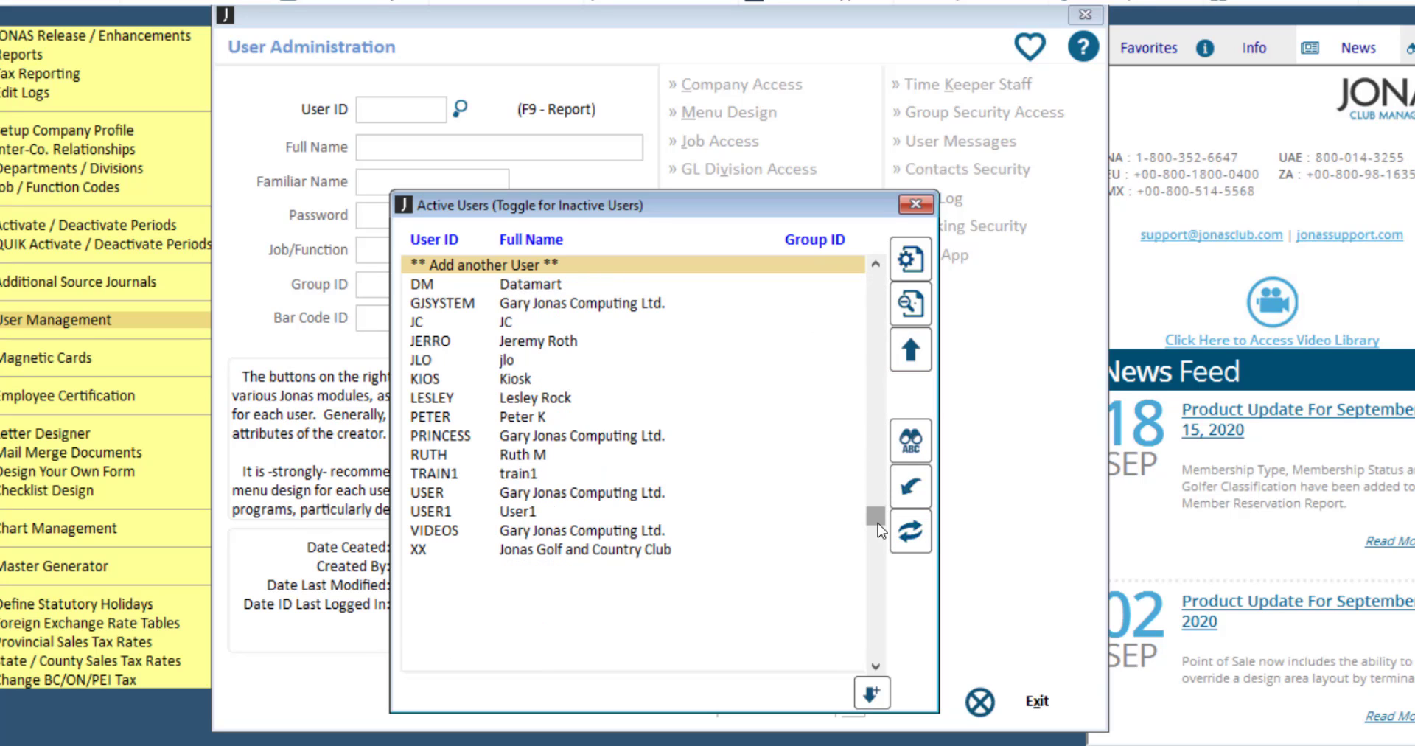
Step: Load the VIDEOS user and Save As a new user ID SMITH
double_click(652, 531)
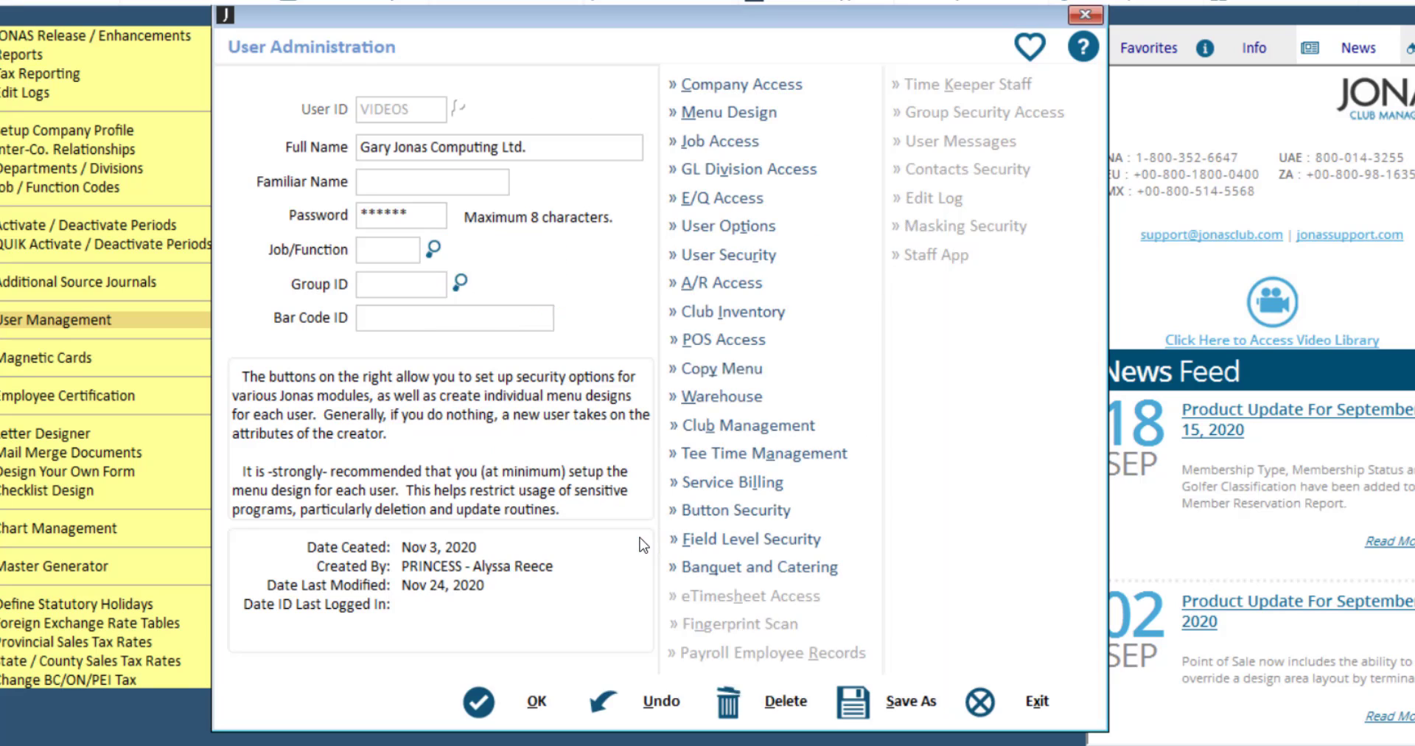
left_click(918, 714)
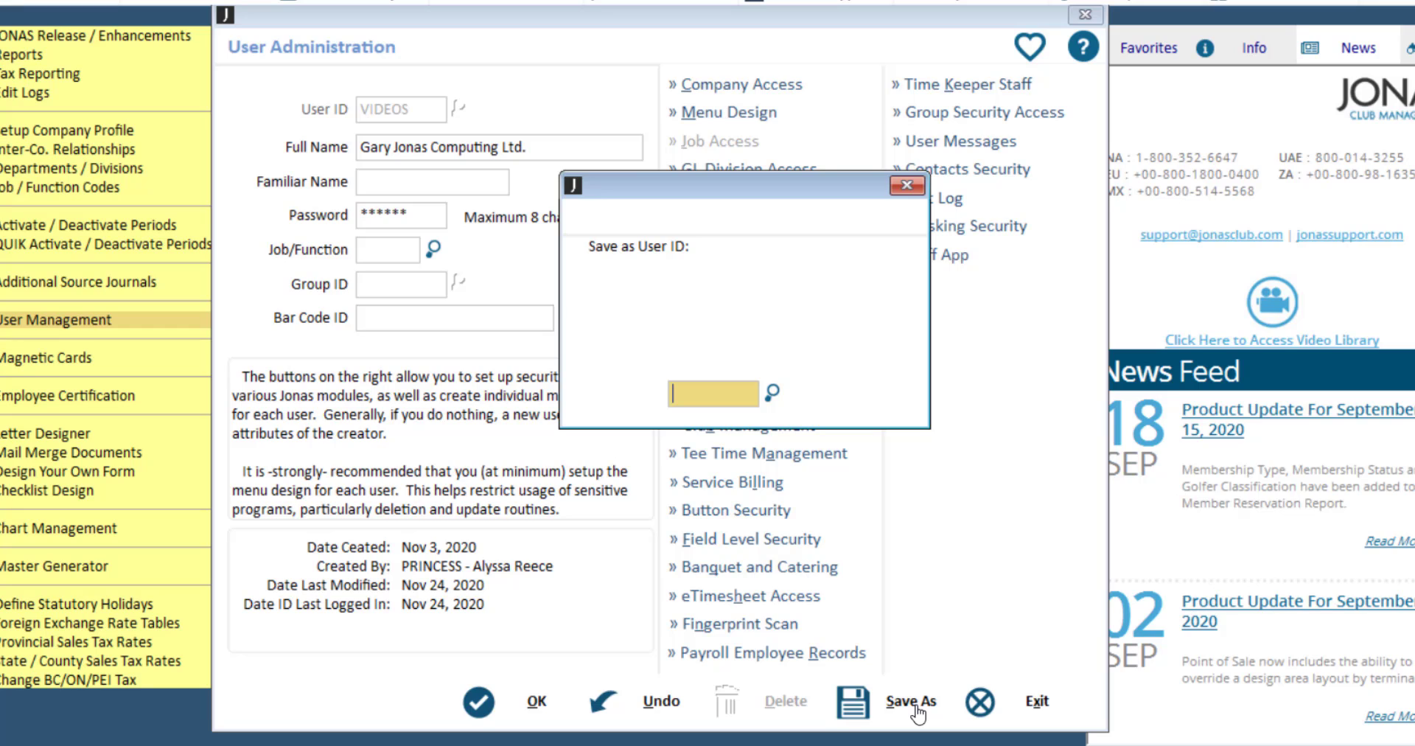
type("SMITH")
key("Return")
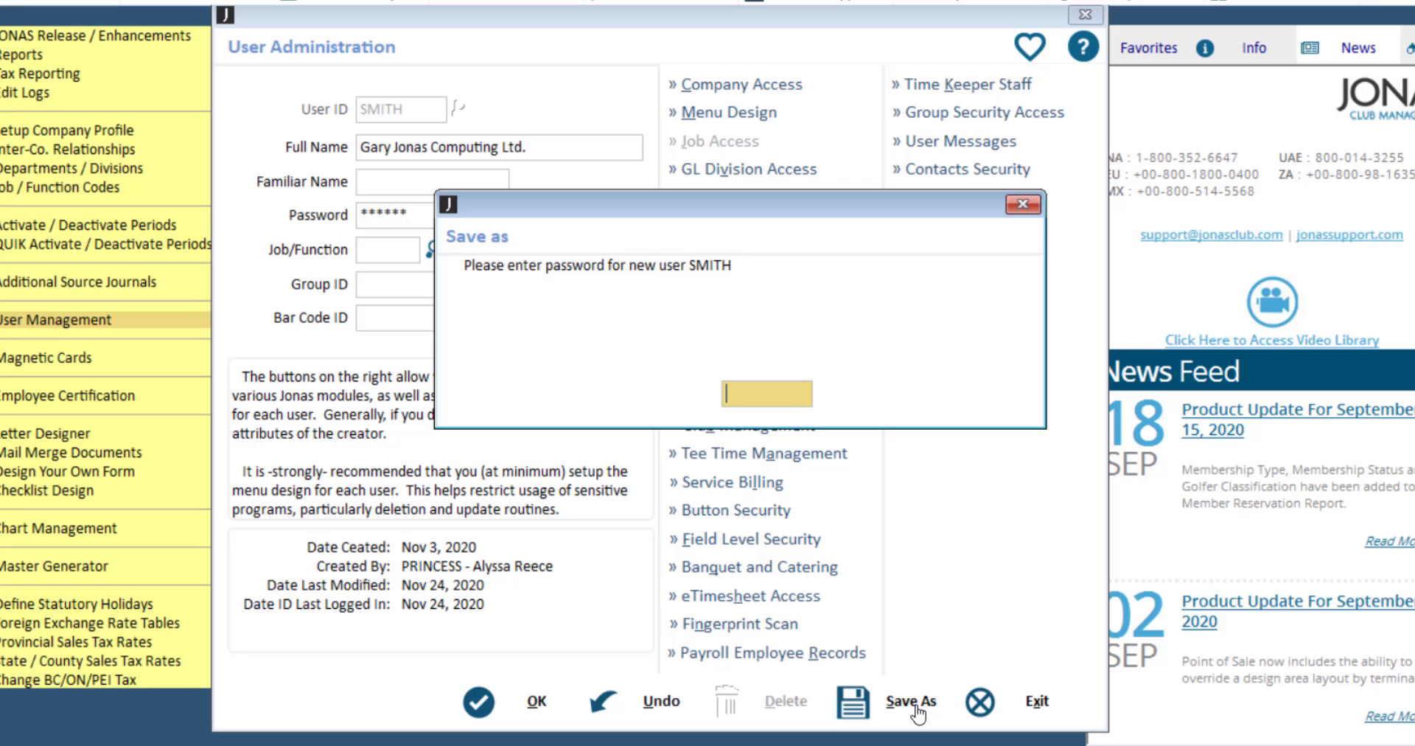
Step: Enter and confirm the new user's password to finish saving SMITH
type("*****")
type("*")
key("Return")
left_click(917, 708)
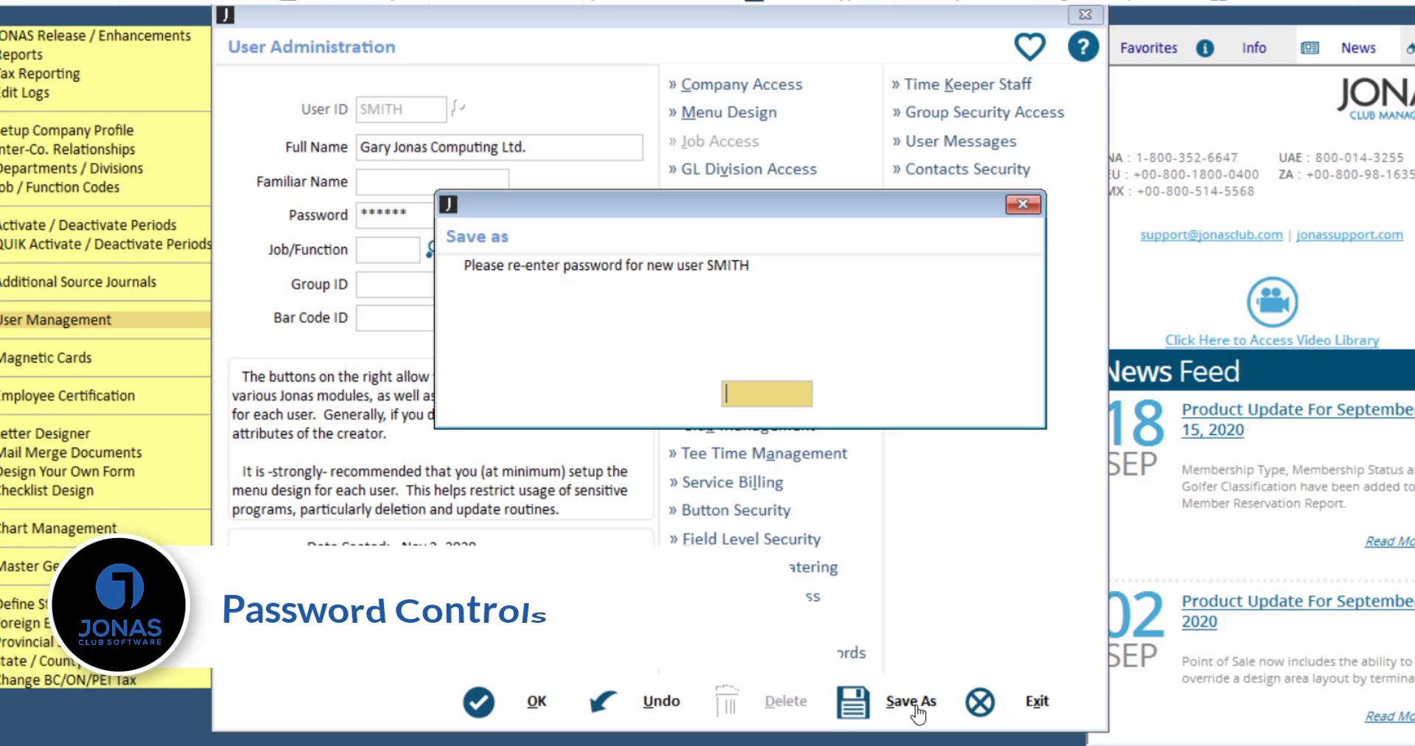
type("**")
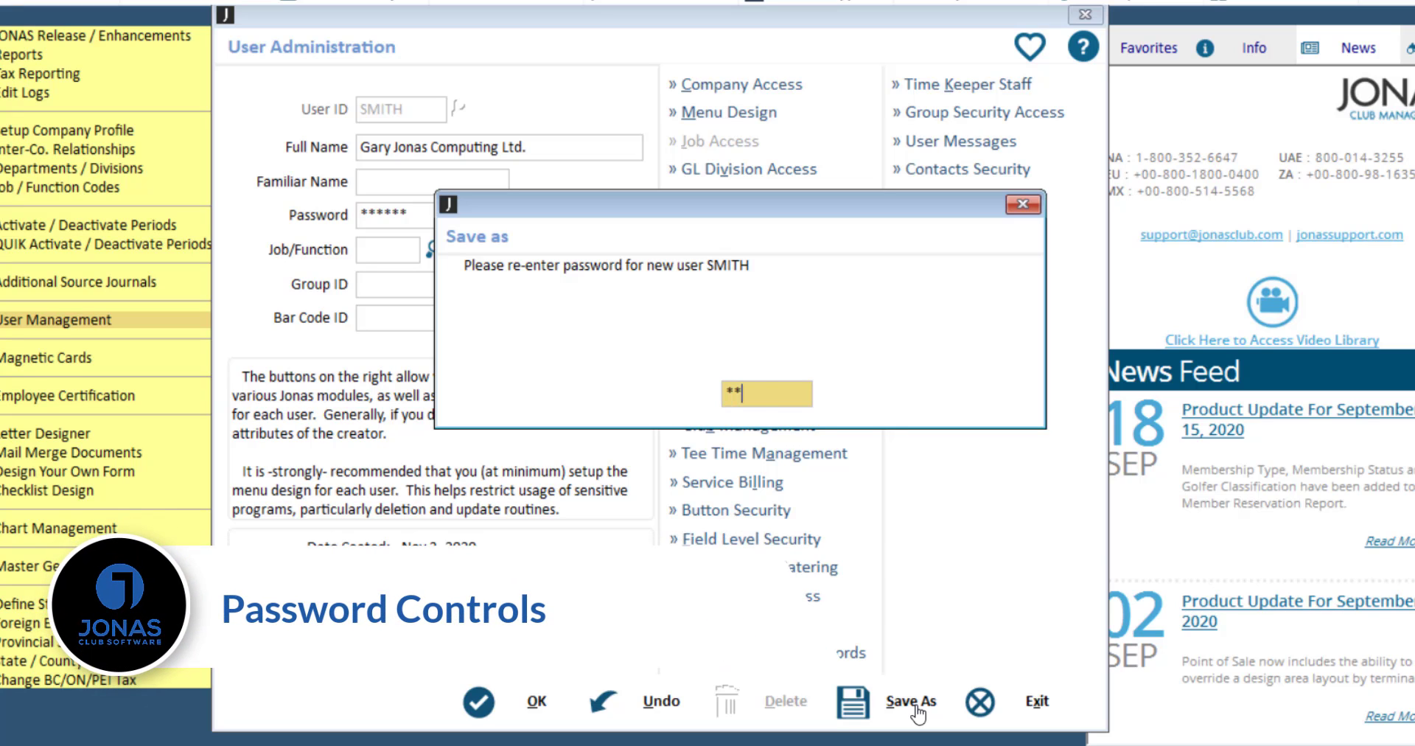
type("****")
key("Return")
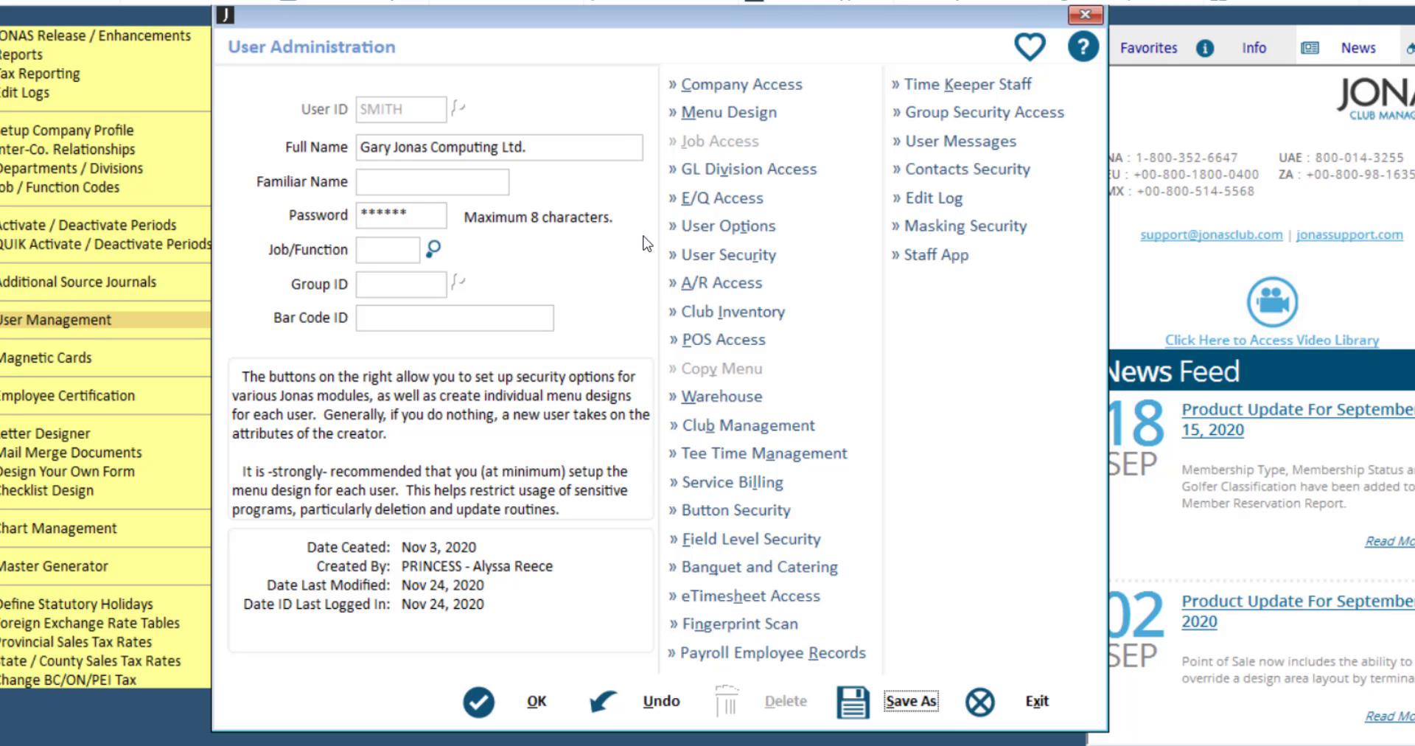
Step: Replace the full name with 'John Smith', set familiar name 'JS', and tab to Group ID
left_click(617, 142)
left_click_drag(617, 142, 325, 157)
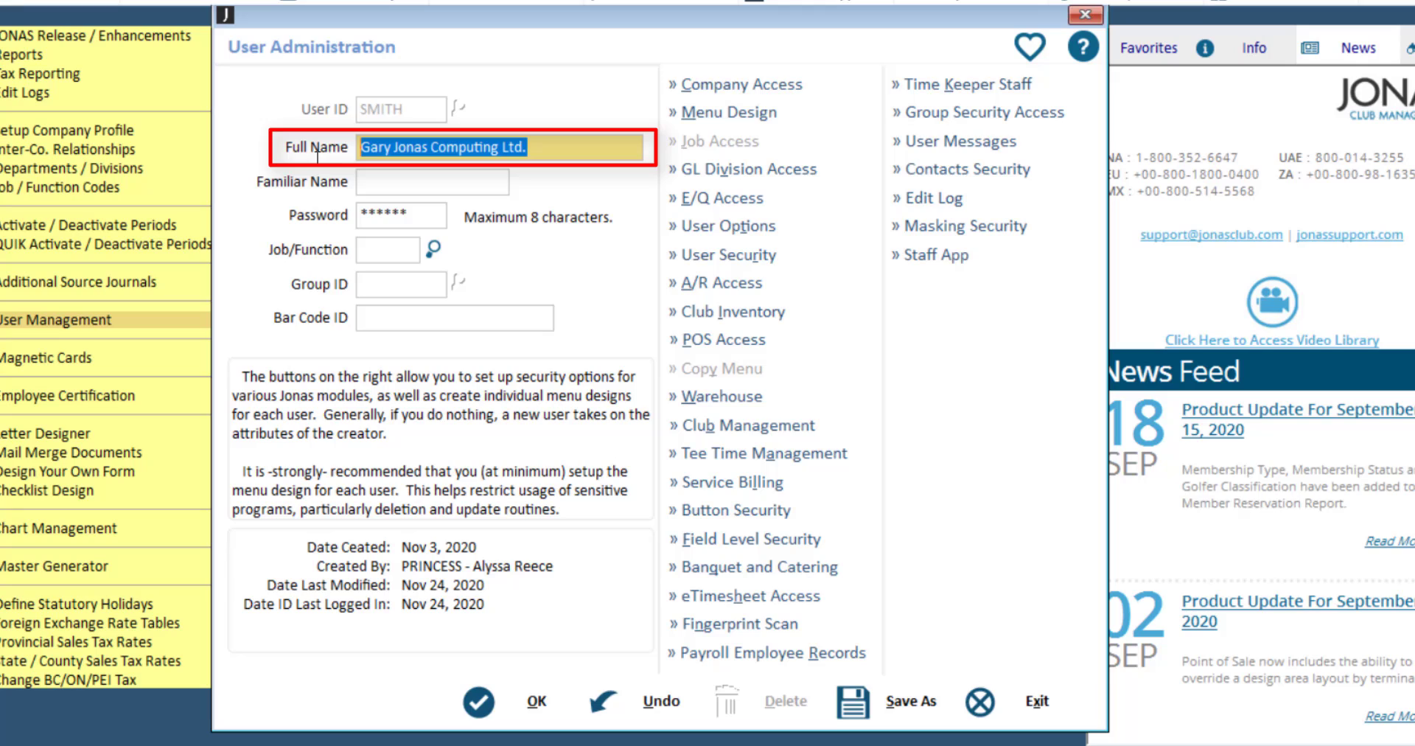
type("John")
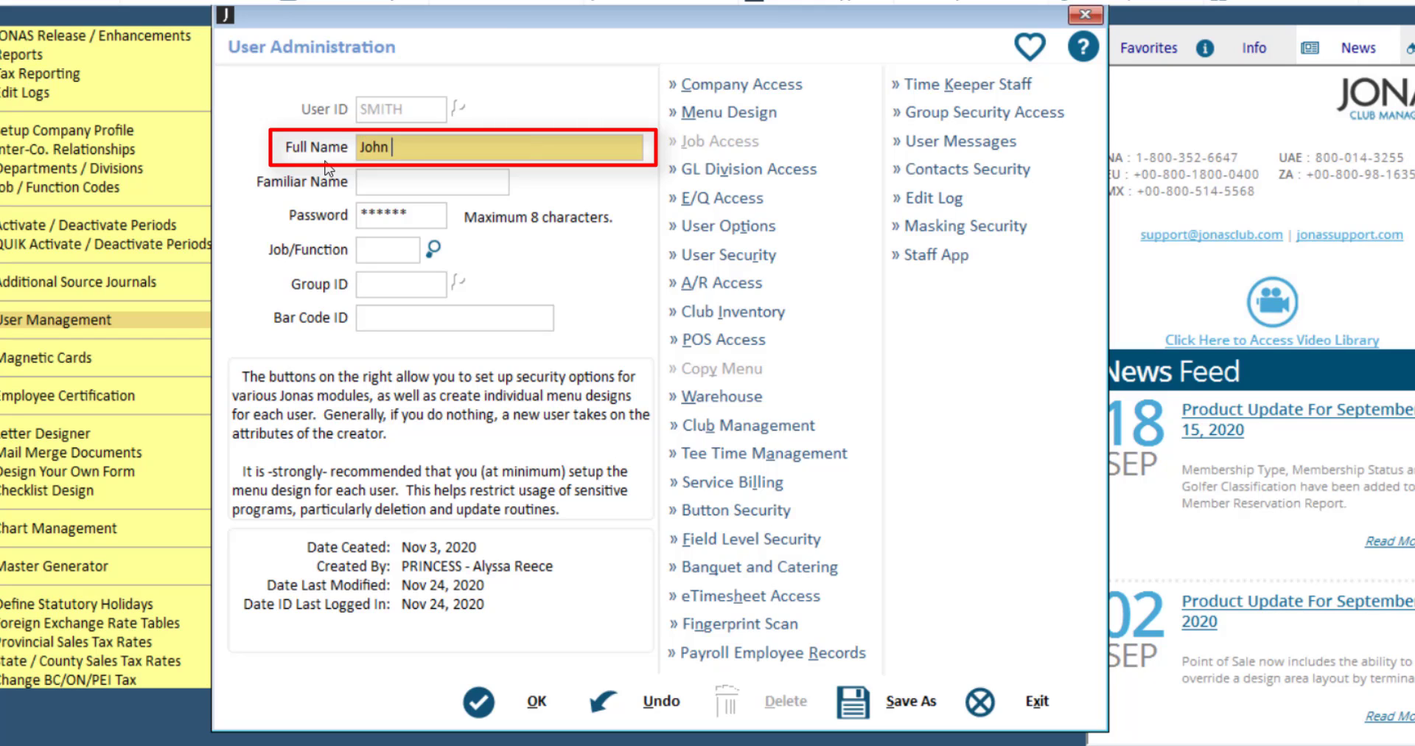
type(" Smith")
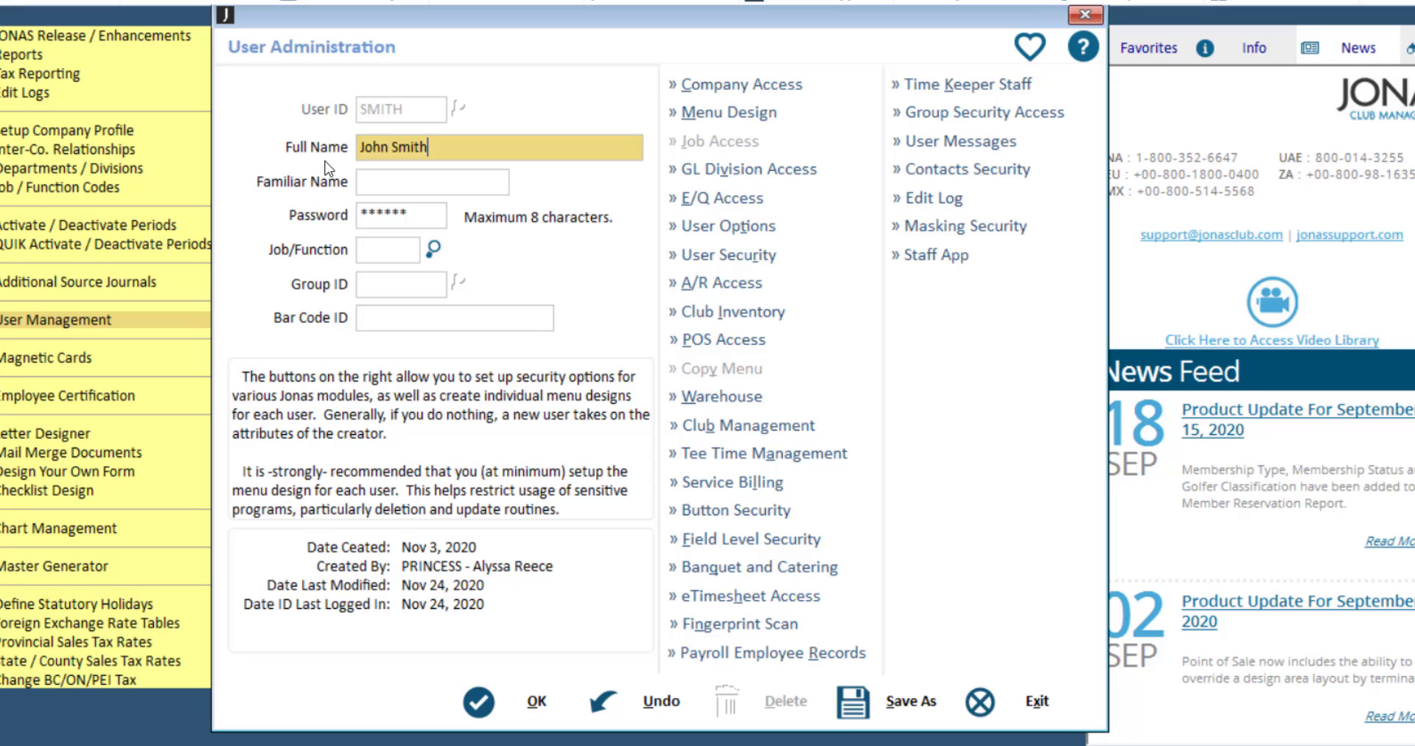
key("Tab")
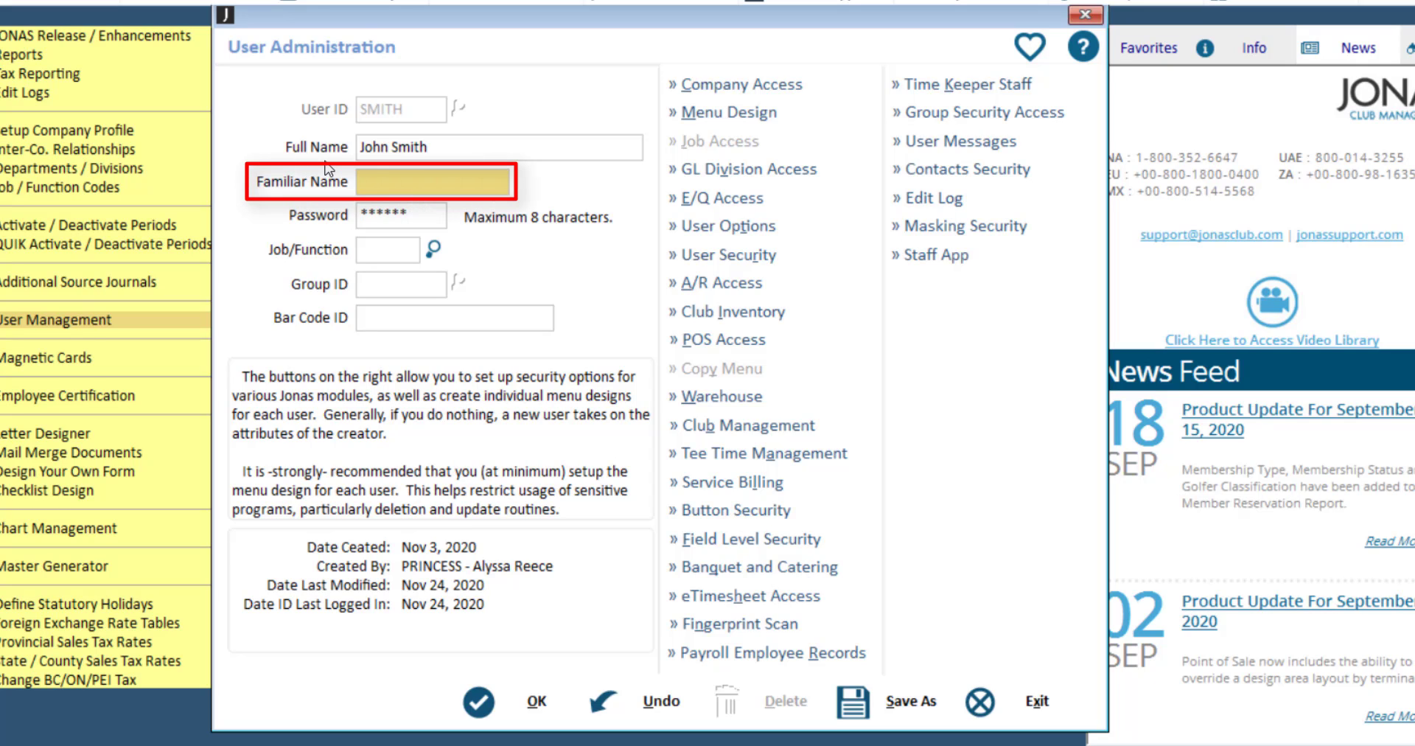
type("JS")
key("Tab")
key("Tab")
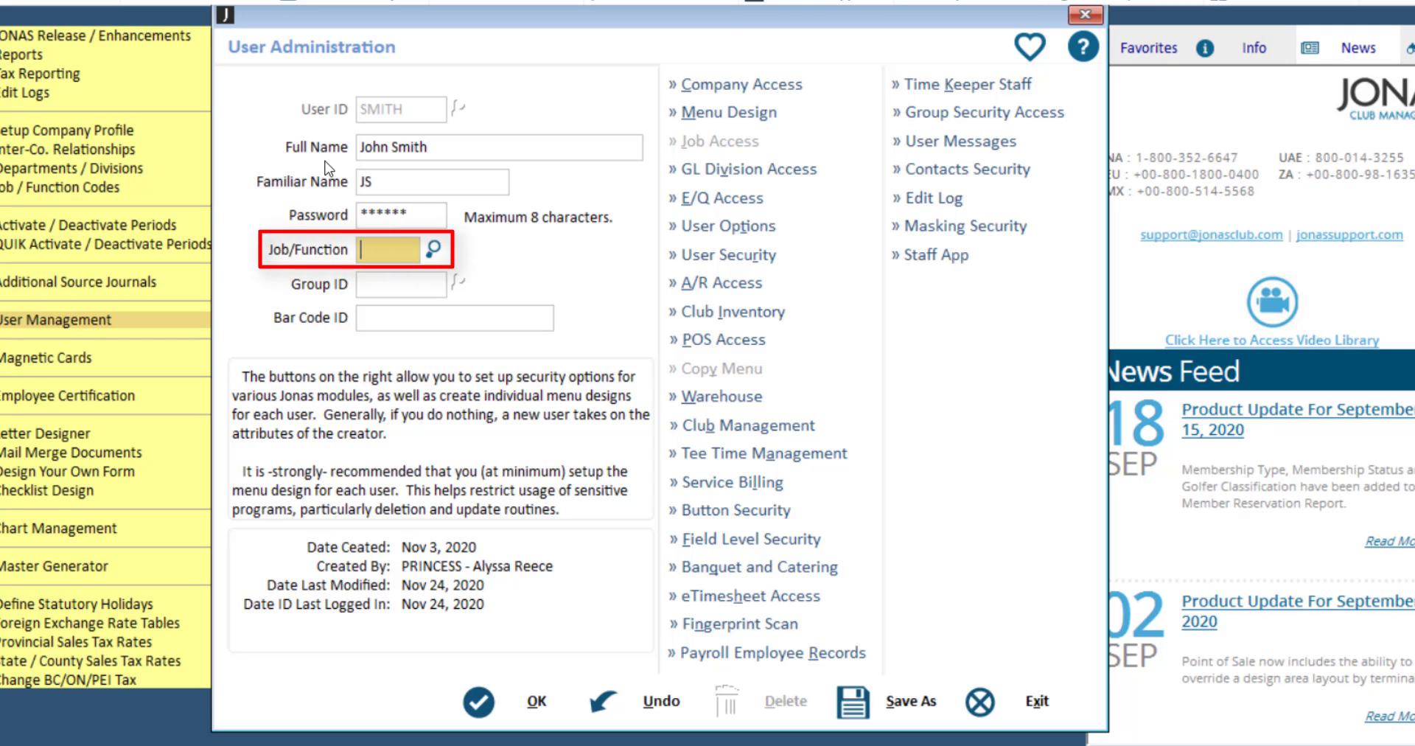
key("Tab")
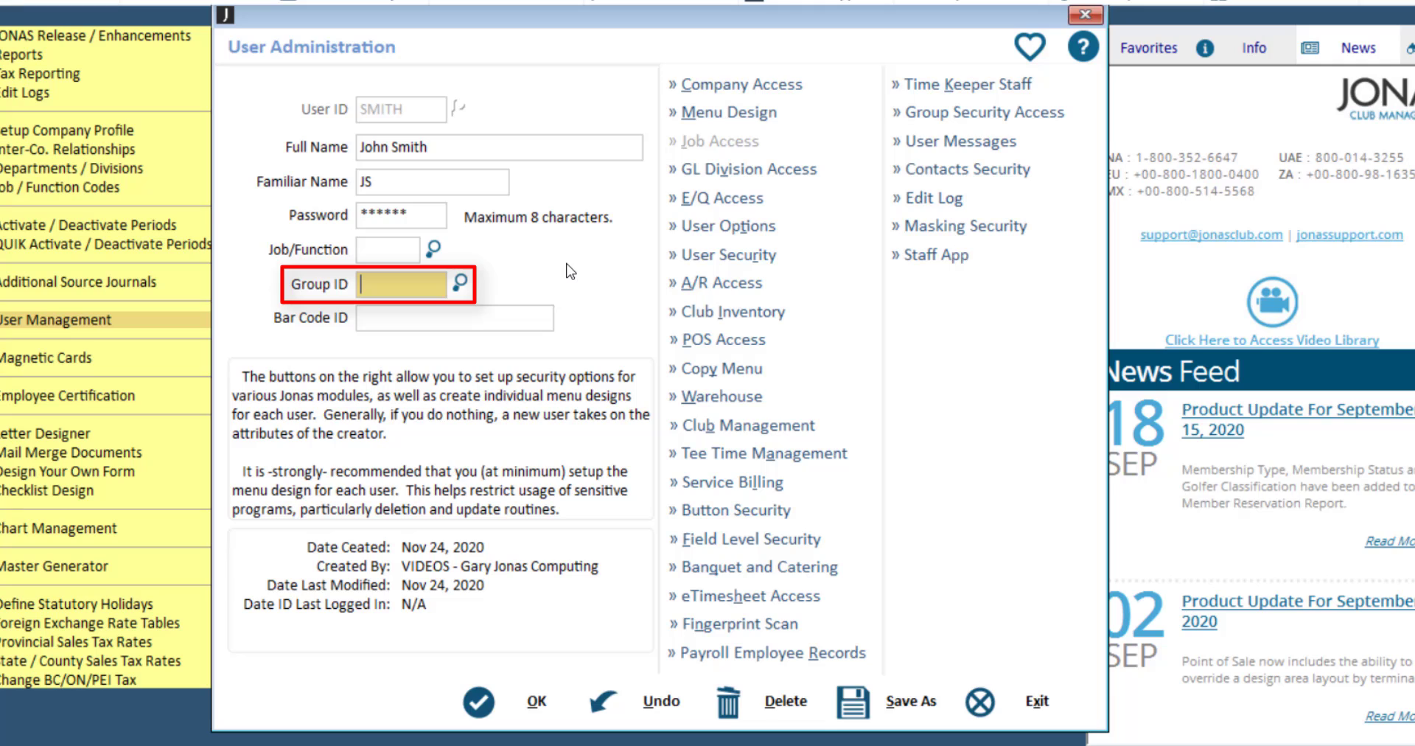
left_click(460, 284)
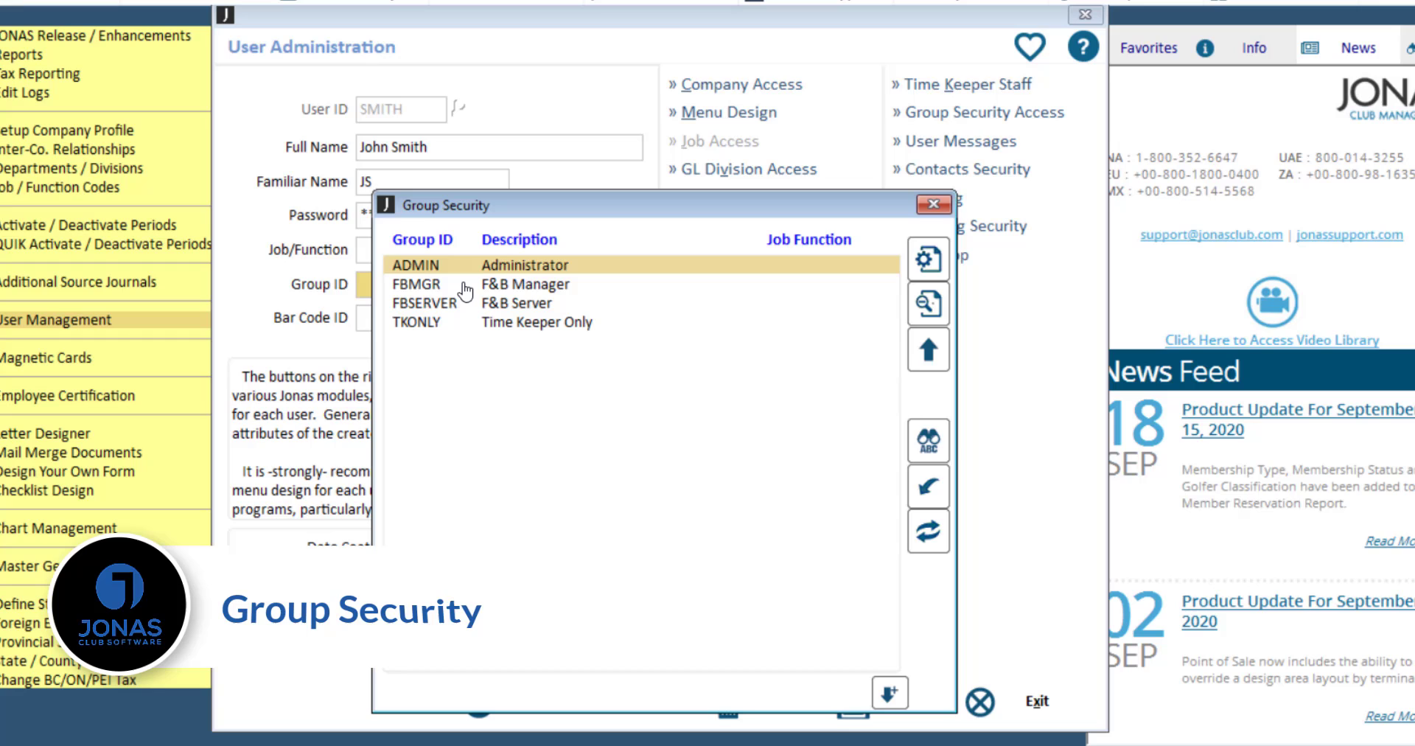
double_click(557, 266)
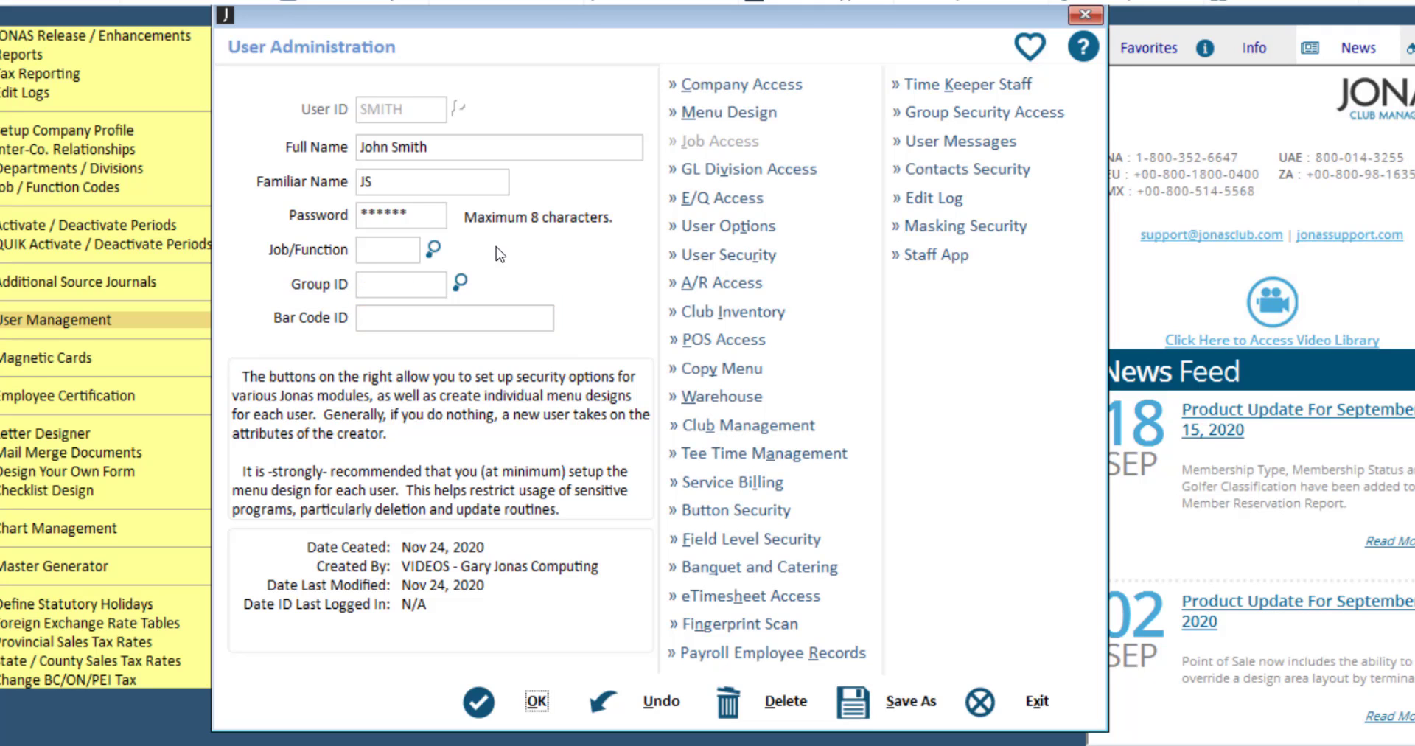
Step: Uncheck Executive Dashboard and General Ledger Processing in Menu Design, then close it
left_click(702, 113)
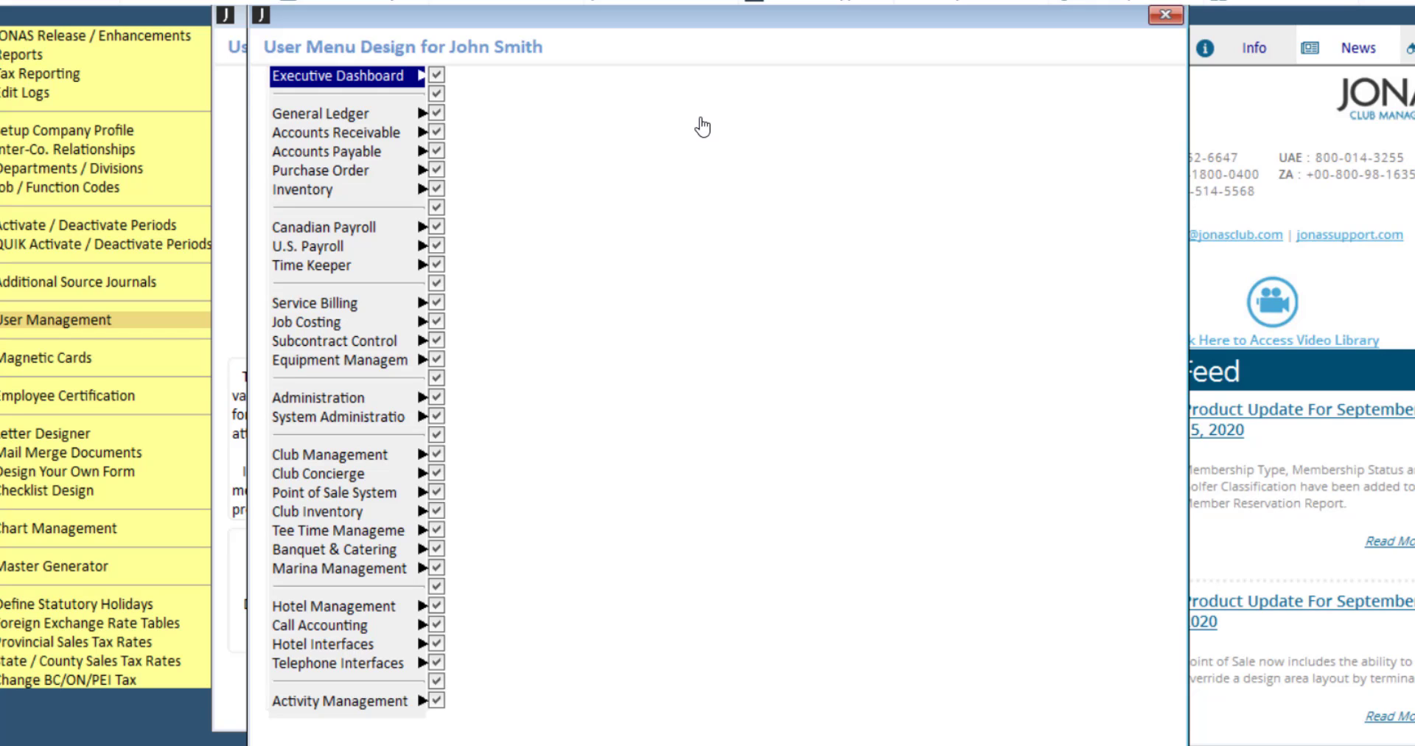
left_click(437, 76)
mouse_move(331, 113)
left_click(427, 118)
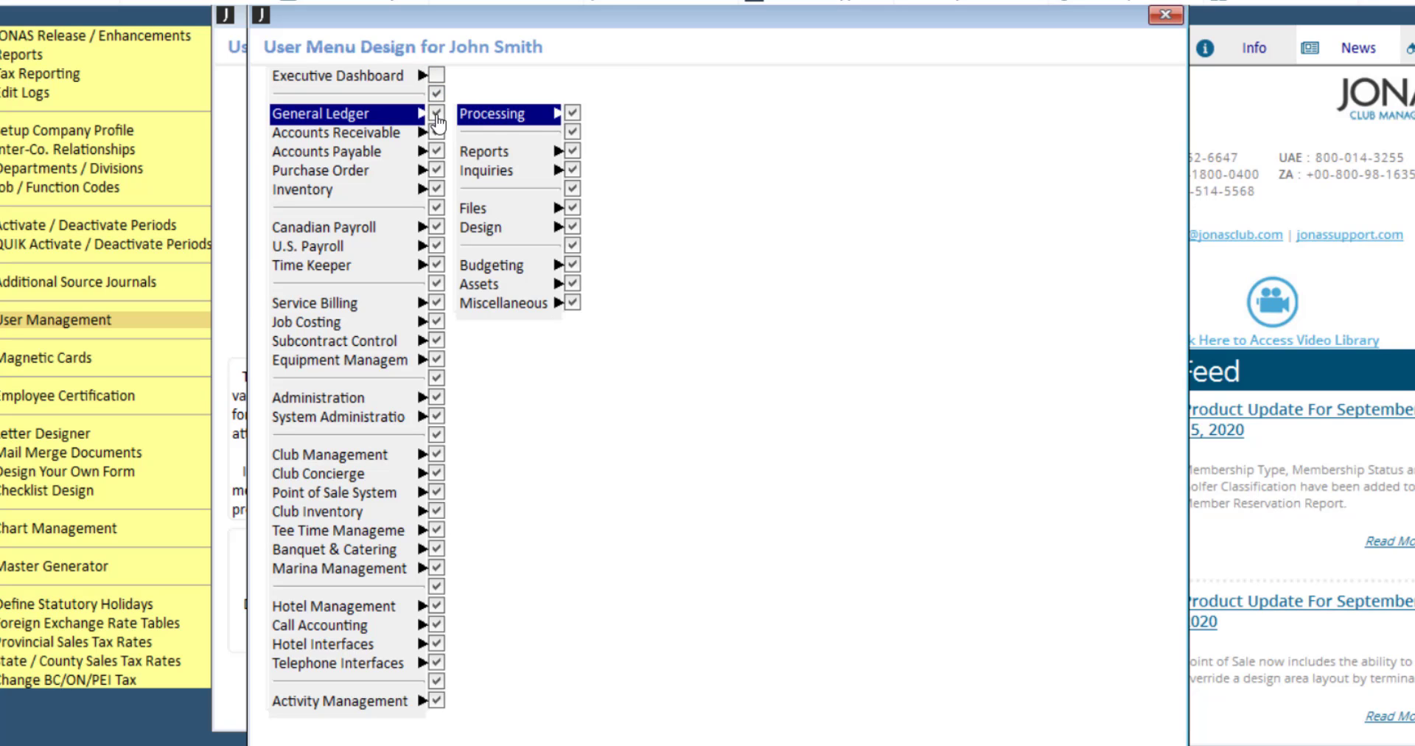
left_click(572, 115)
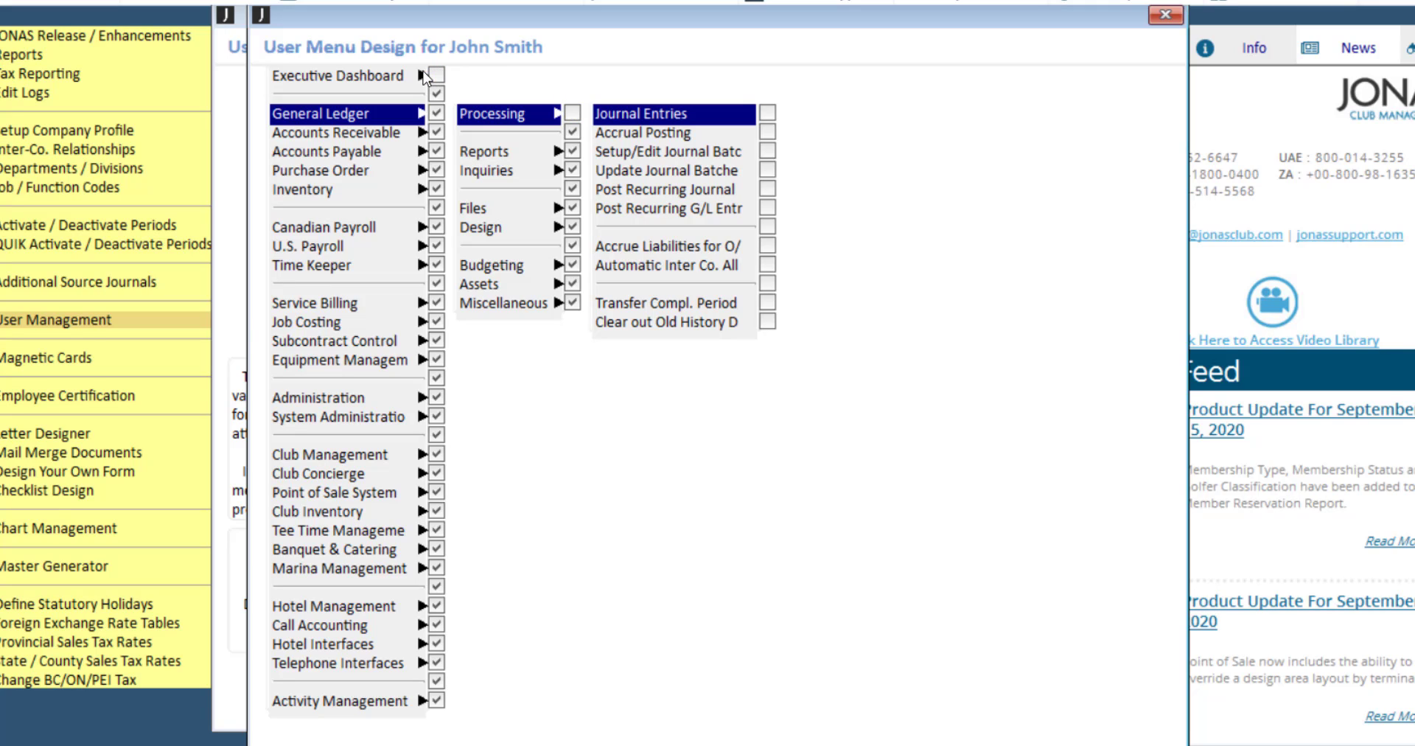
left_click(422, 80)
left_click(422, 79)
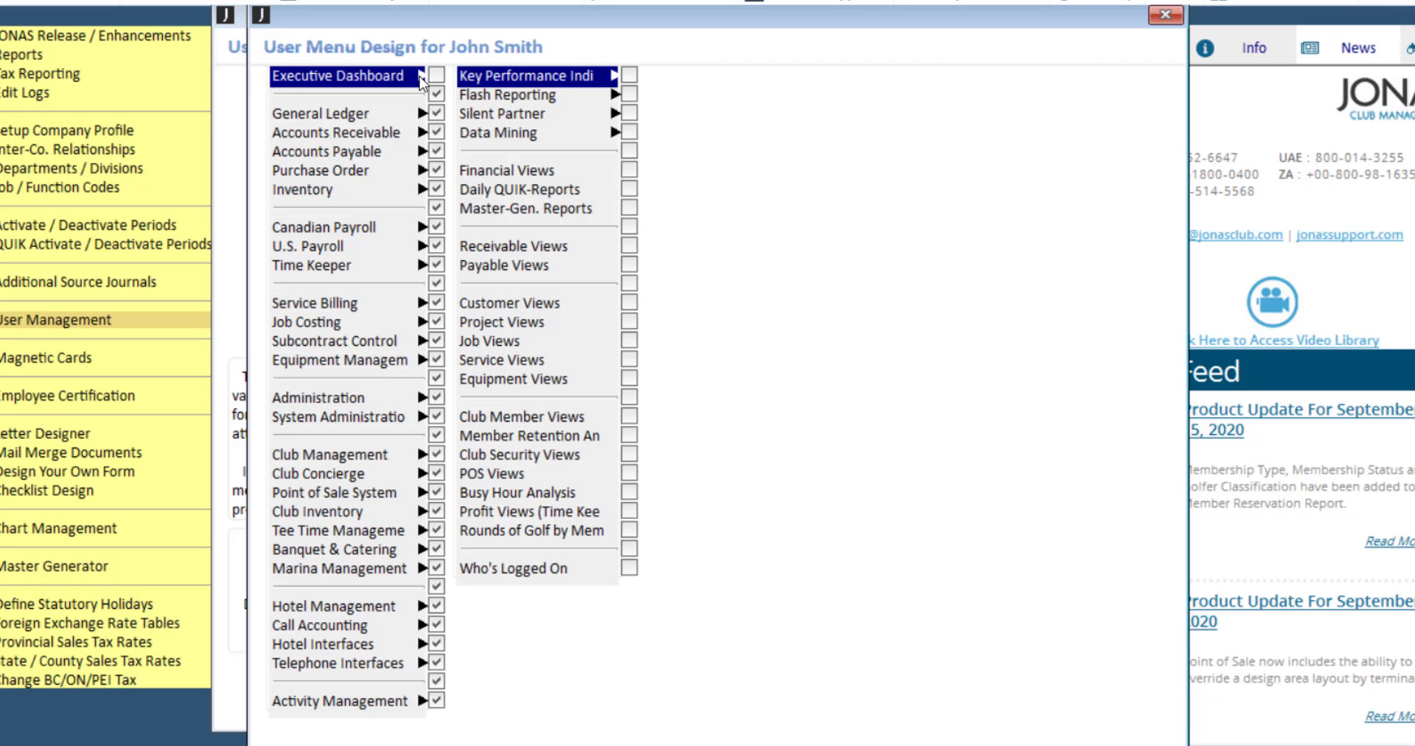
left_click(1165, 15)
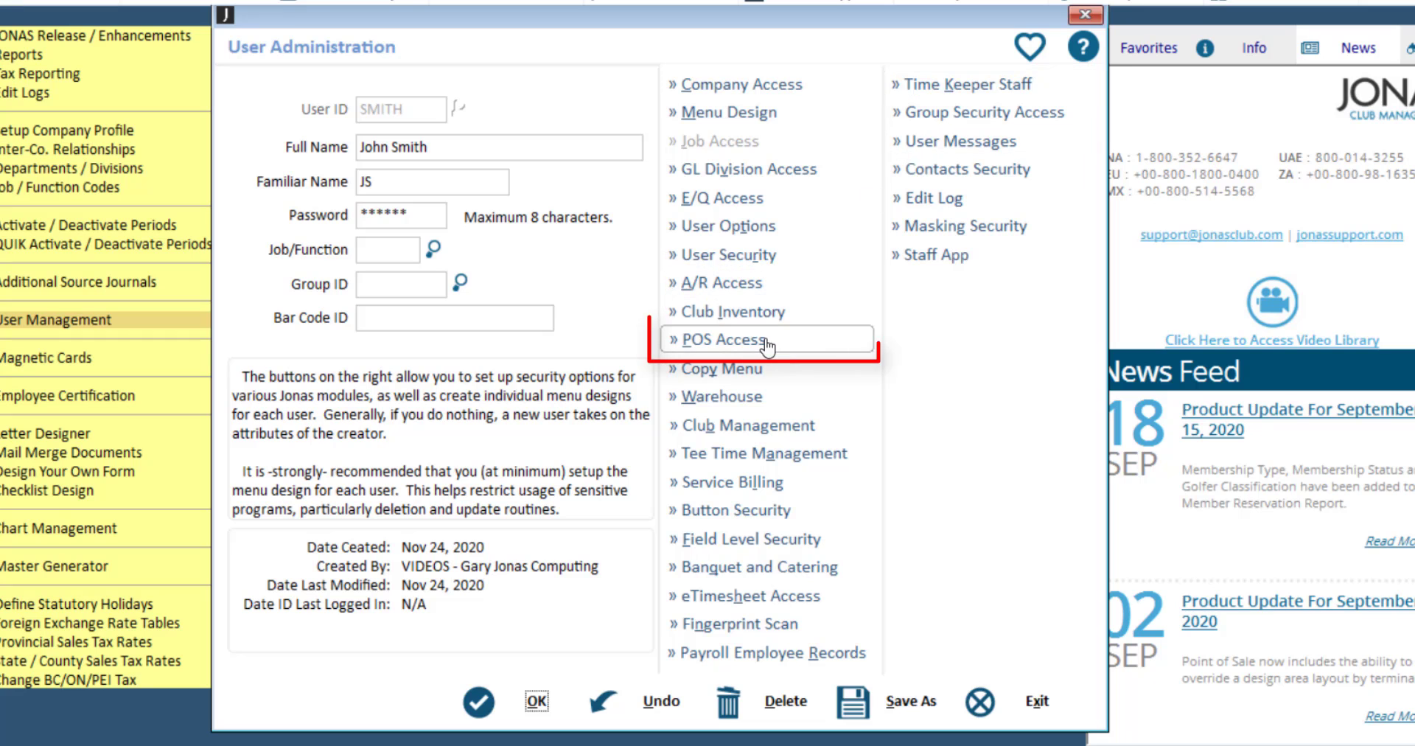
left_click(766, 344)
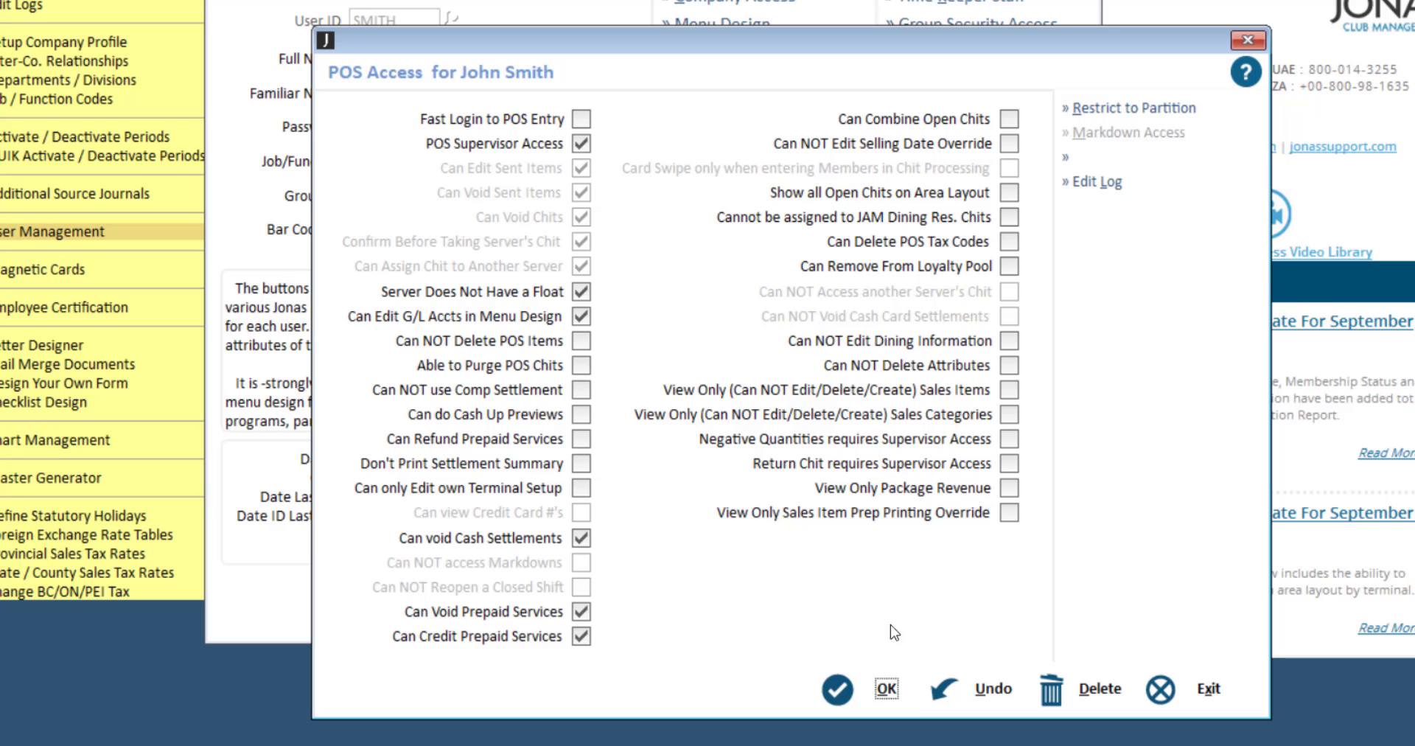
left_click(879, 689)
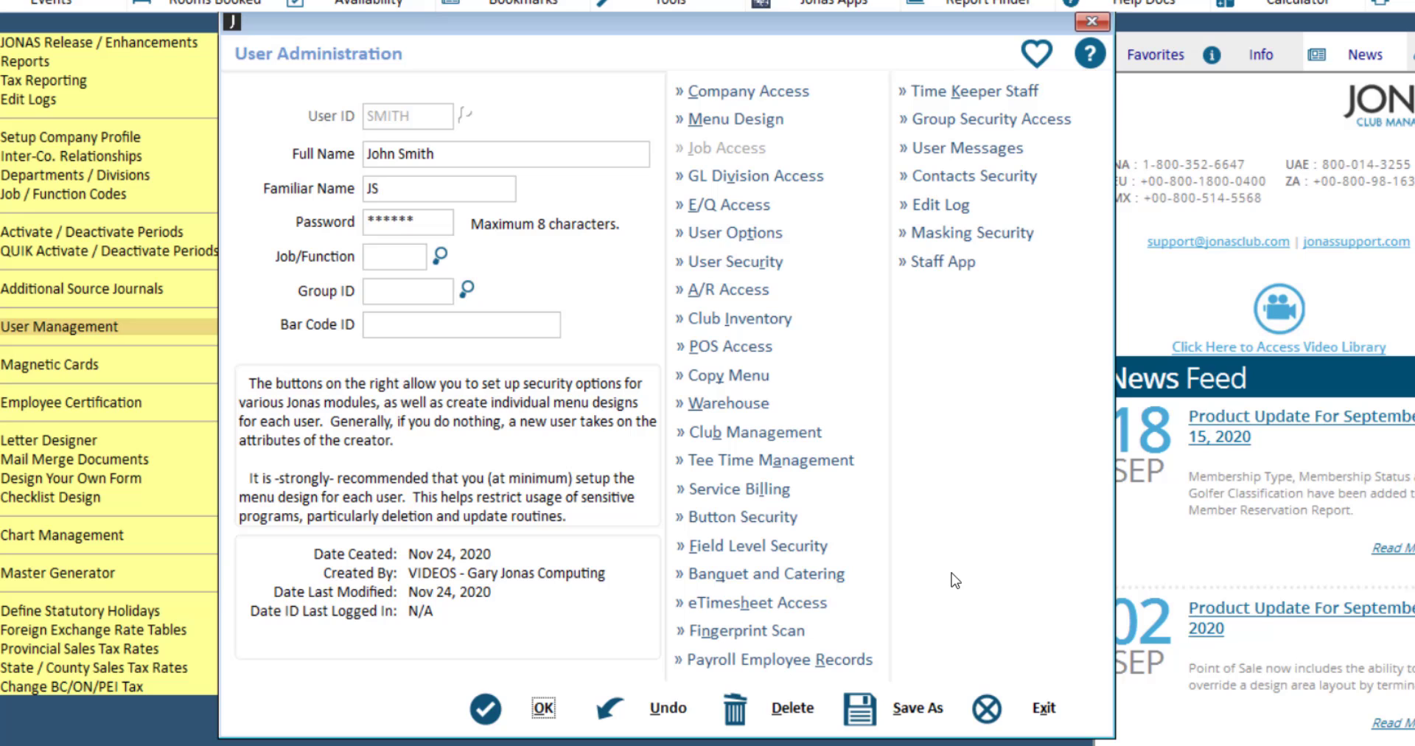
left_click(774, 233)
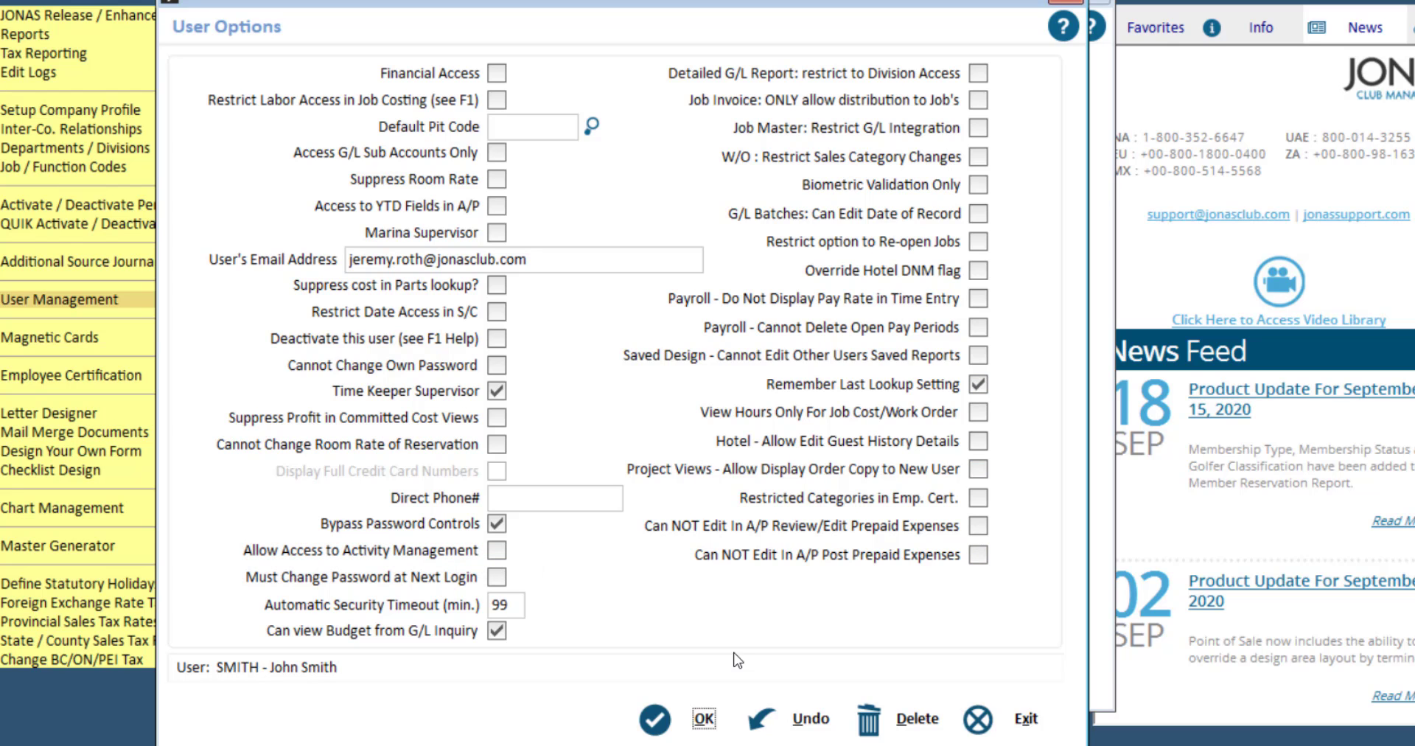
left_click(704, 719)
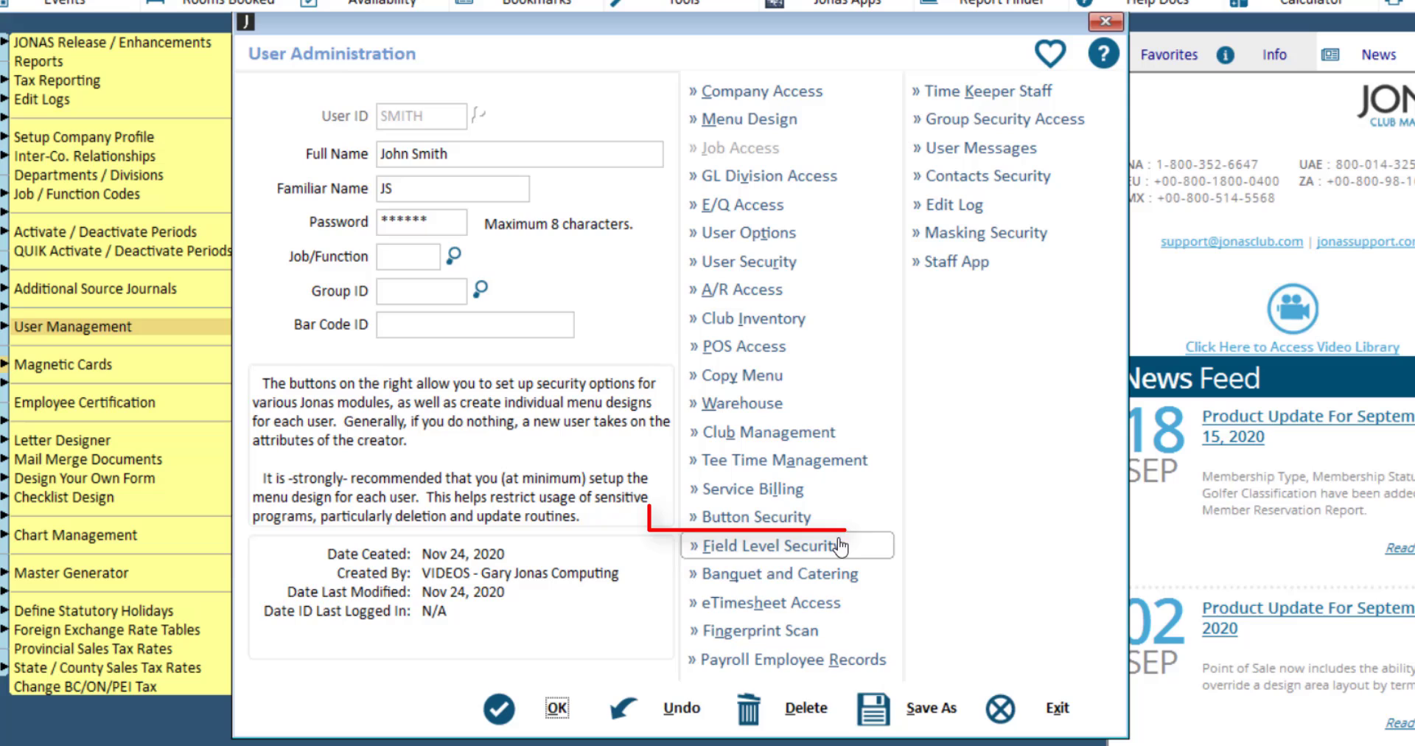
left_click(838, 527)
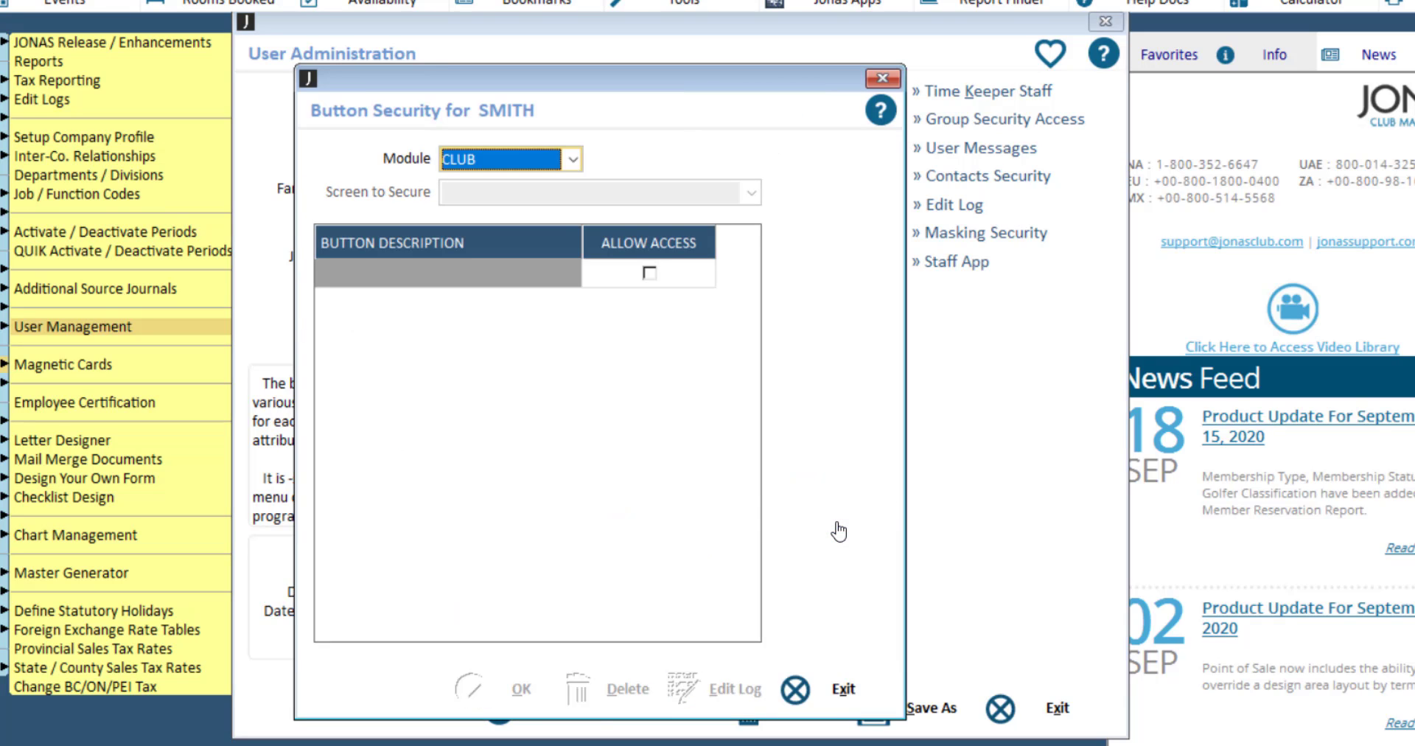
left_click(840, 689)
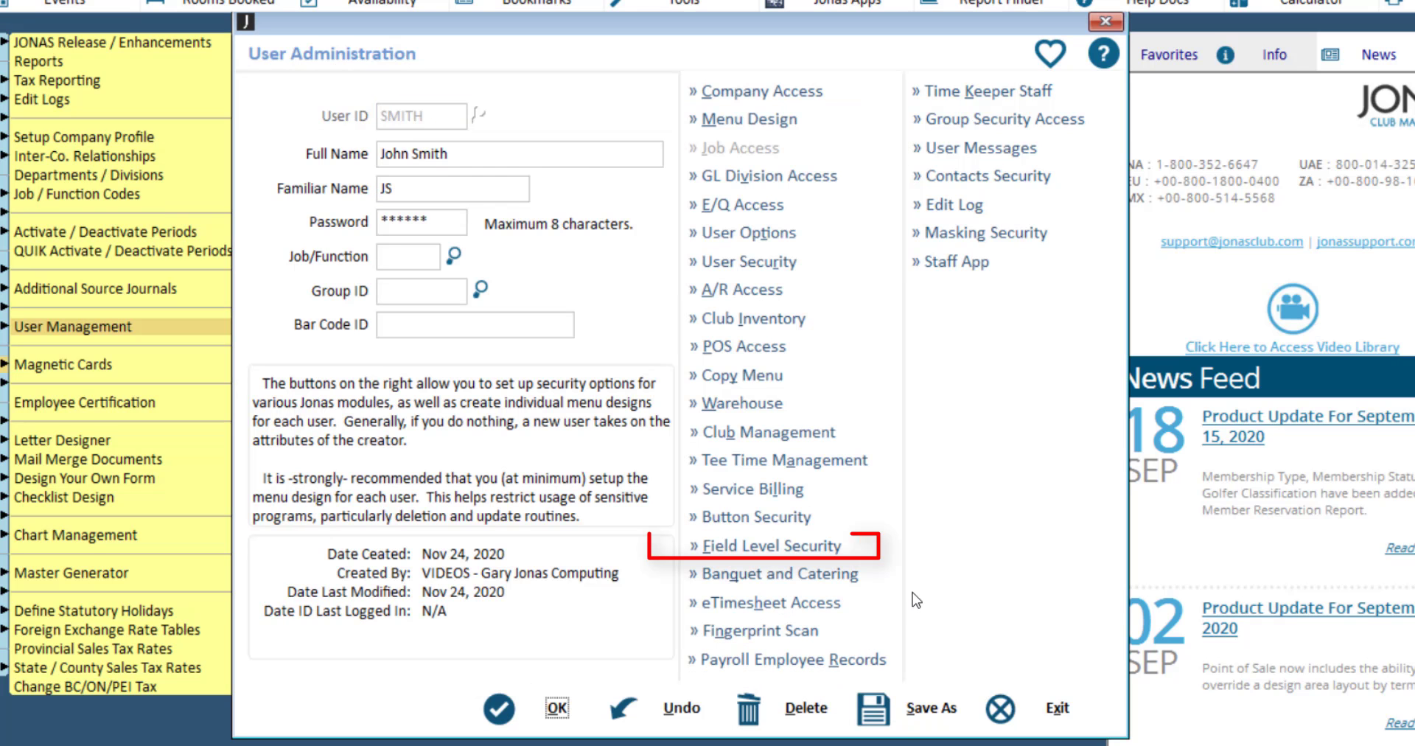
left_click(870, 549)
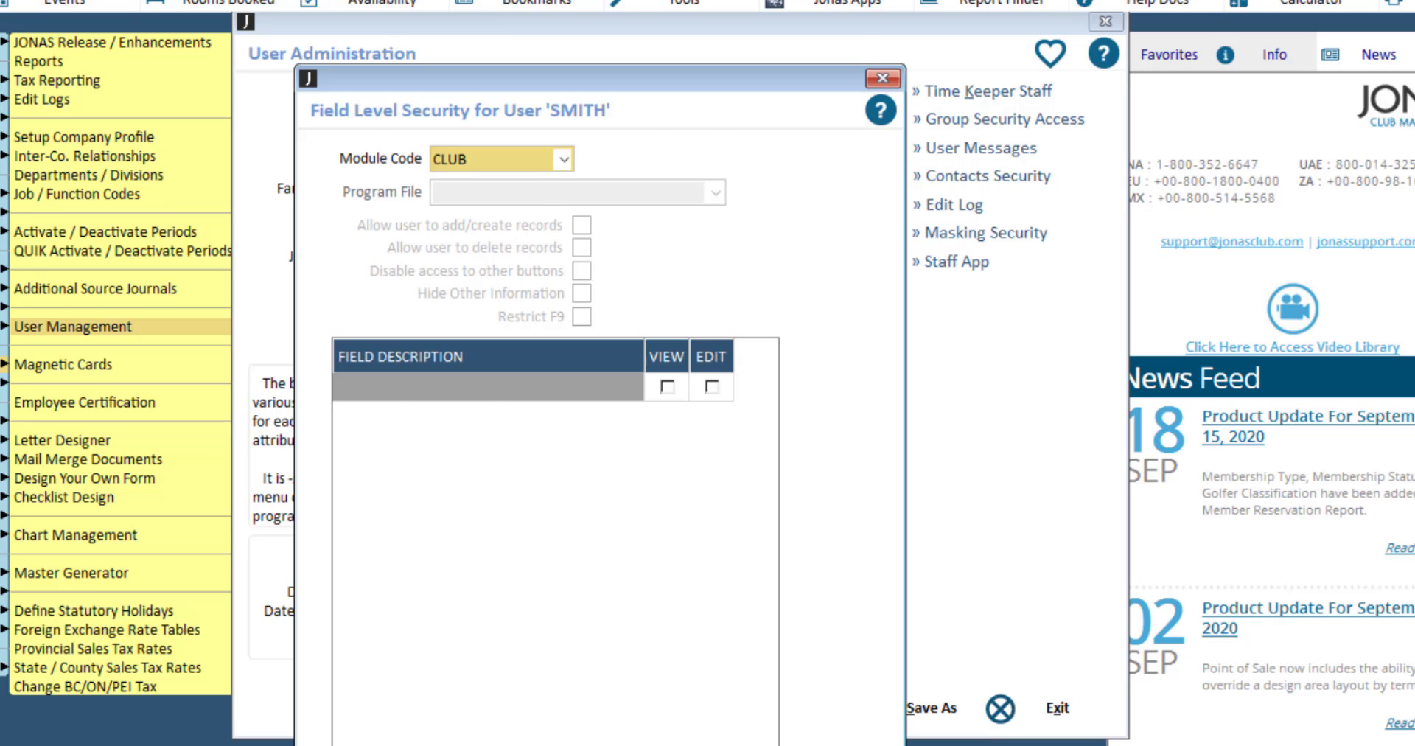
key("Escape")
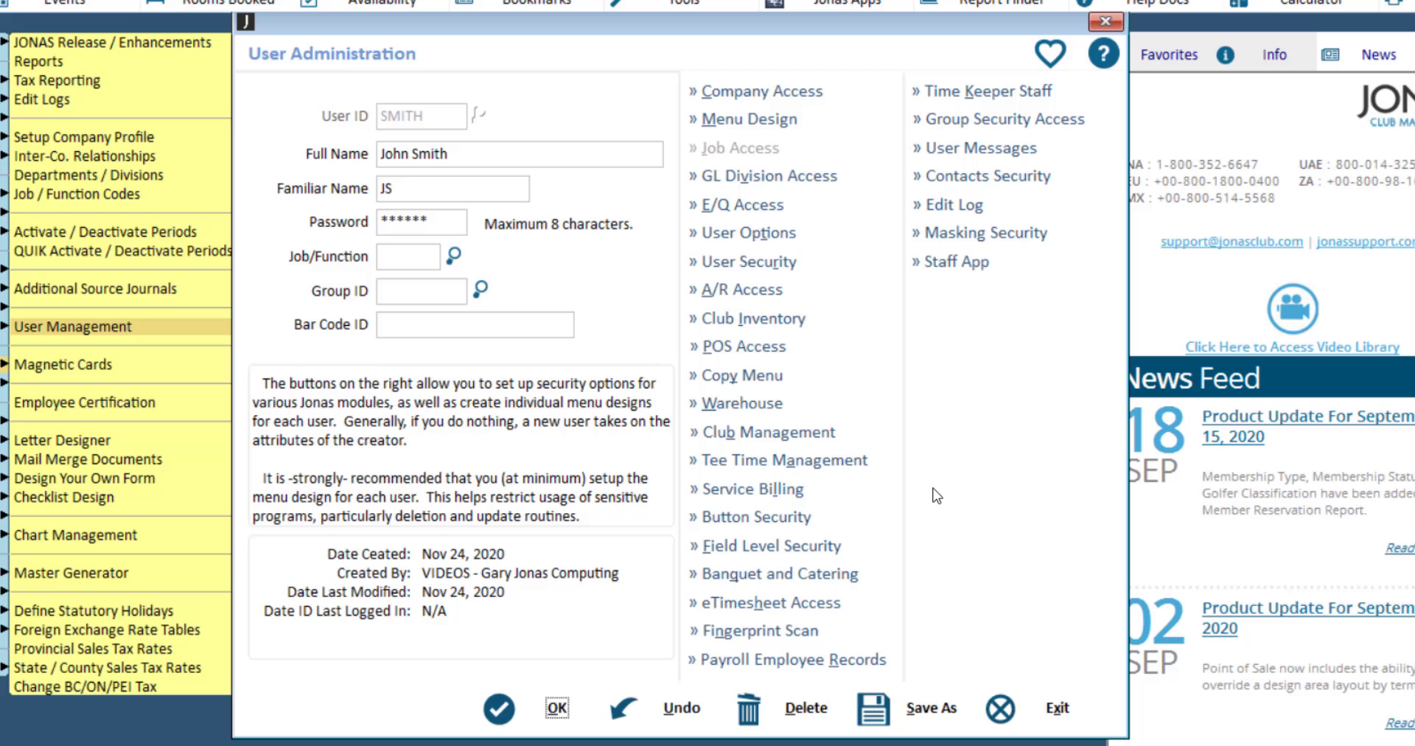